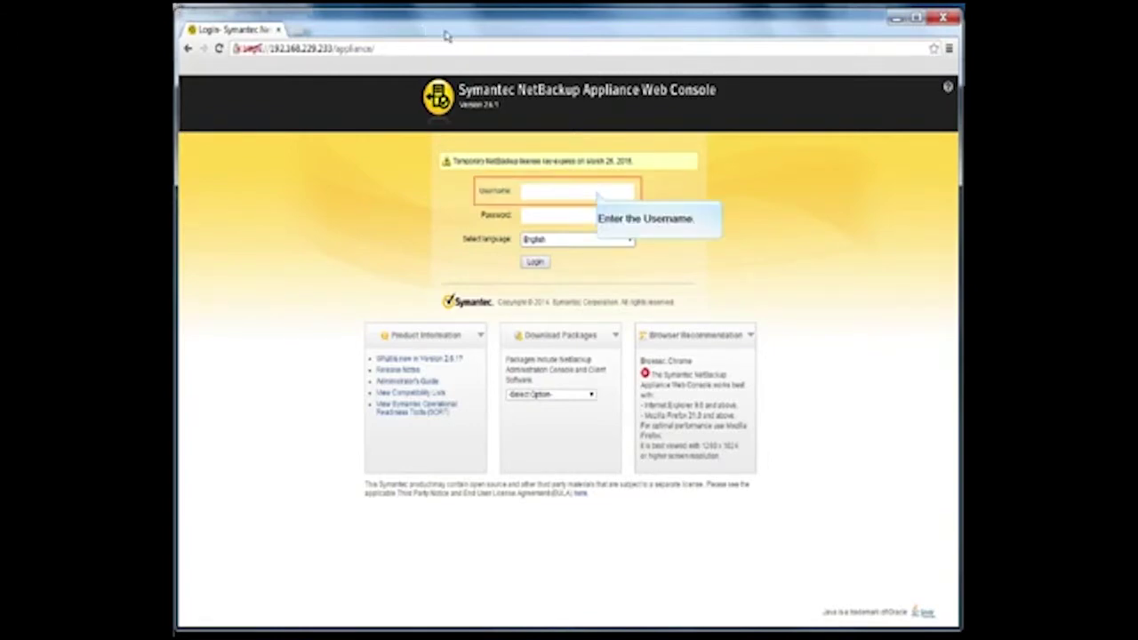
Step: Log in to the appliance console as admin with the administrator password
{"action": "left_click", "coordinate": [597, 193]}
{"action": "type", "text": "admin"}
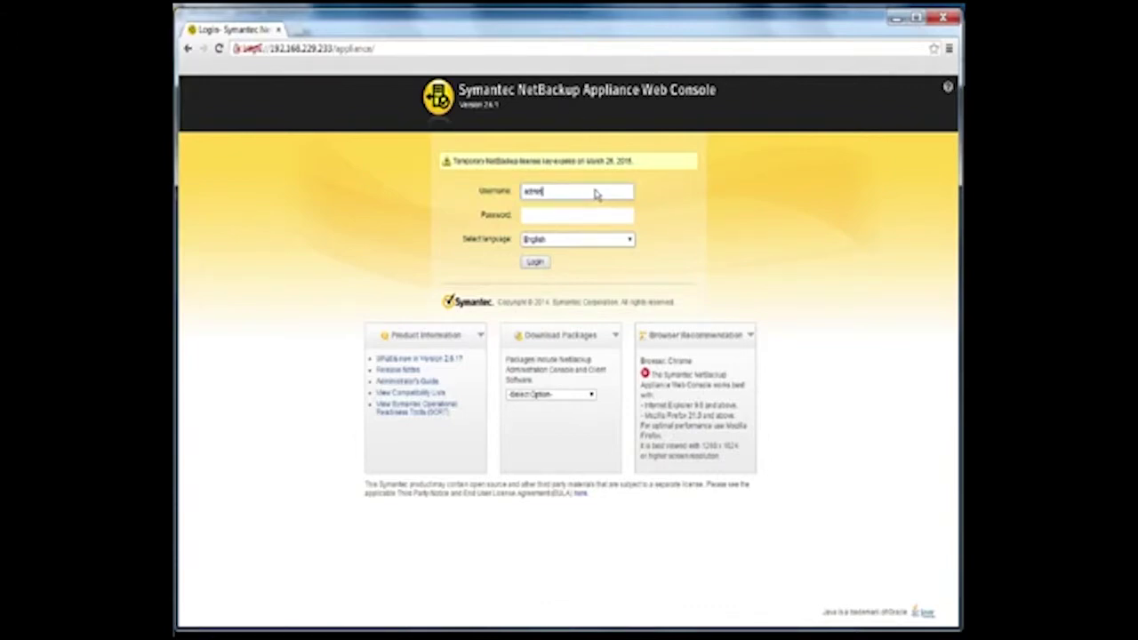
{"action": "key", "text": "Tab"}
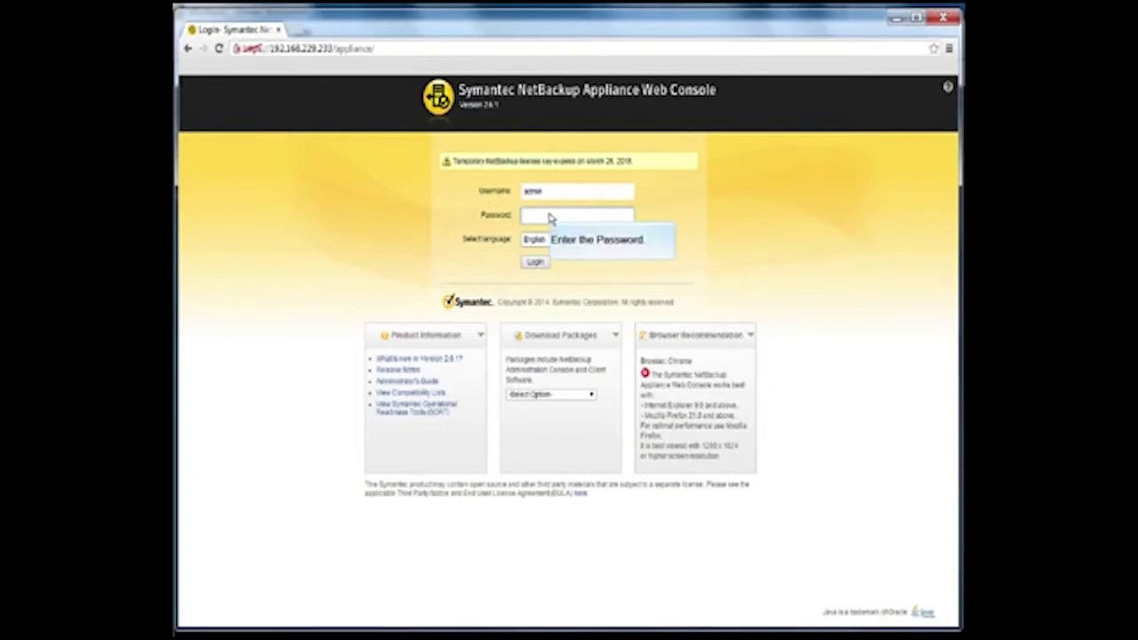
{"action": "type", "text": "P@ssw0rd"}
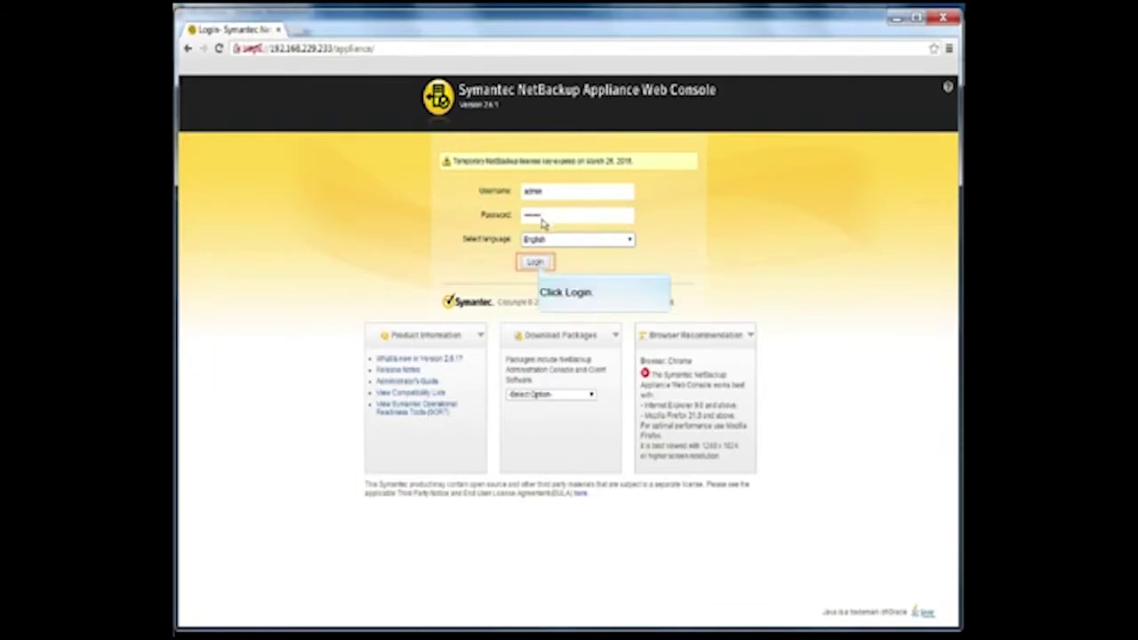
{"action": "left_click", "coordinate": [534, 263]}
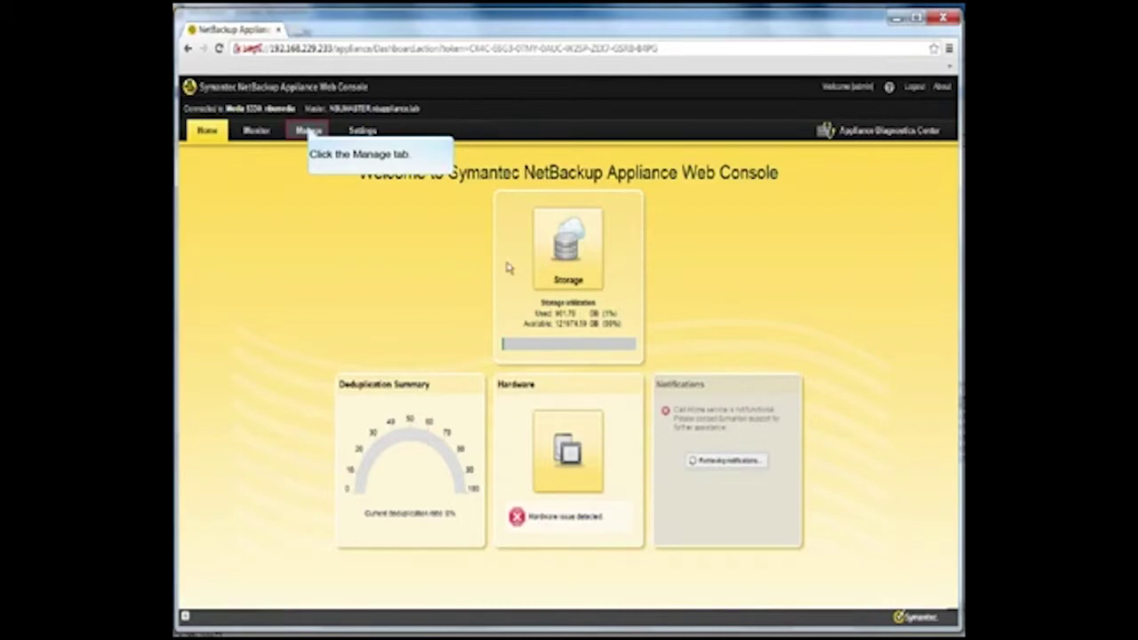
Step: Go to Manage > Appliance Restore
{"action": "left_click", "coordinate": [309, 131]}
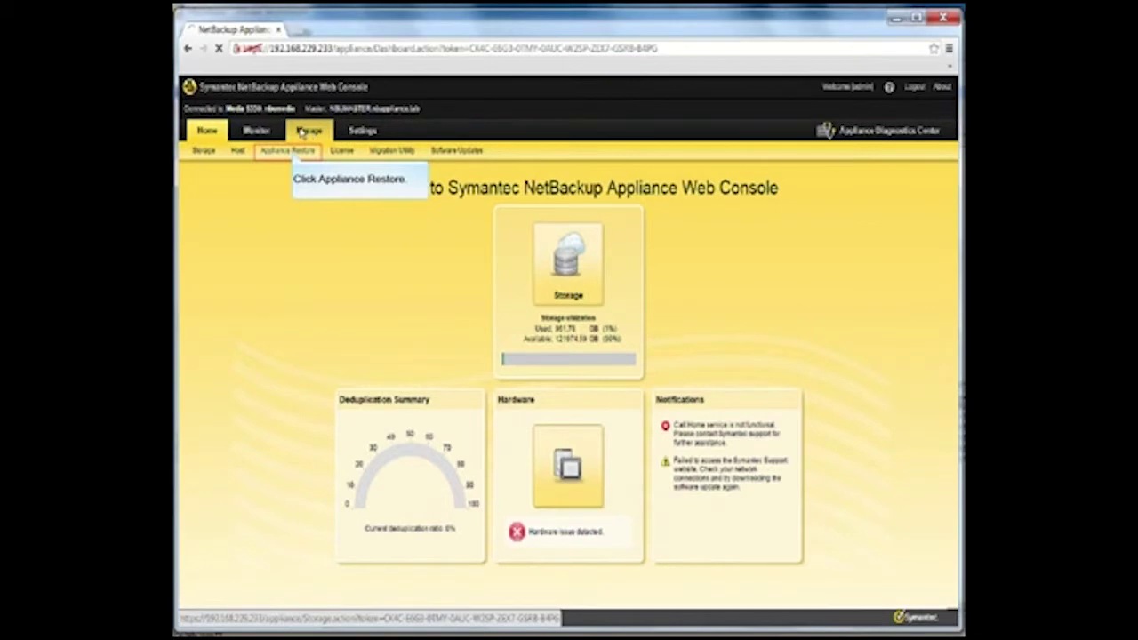
{"action": "left_click", "coordinate": [292, 151]}
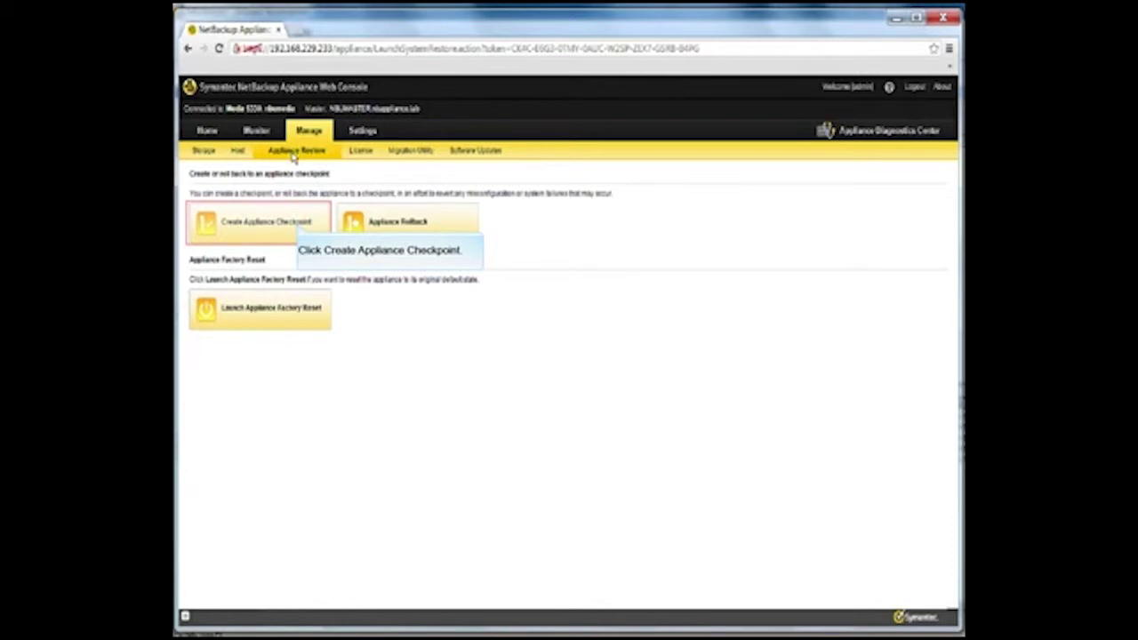
Step: Create a new appliance checkpoint described 'NetBackup Appliance 5330 manual checkpoint after initial configuration'
{"action": "left_click", "coordinate": [298, 229]}
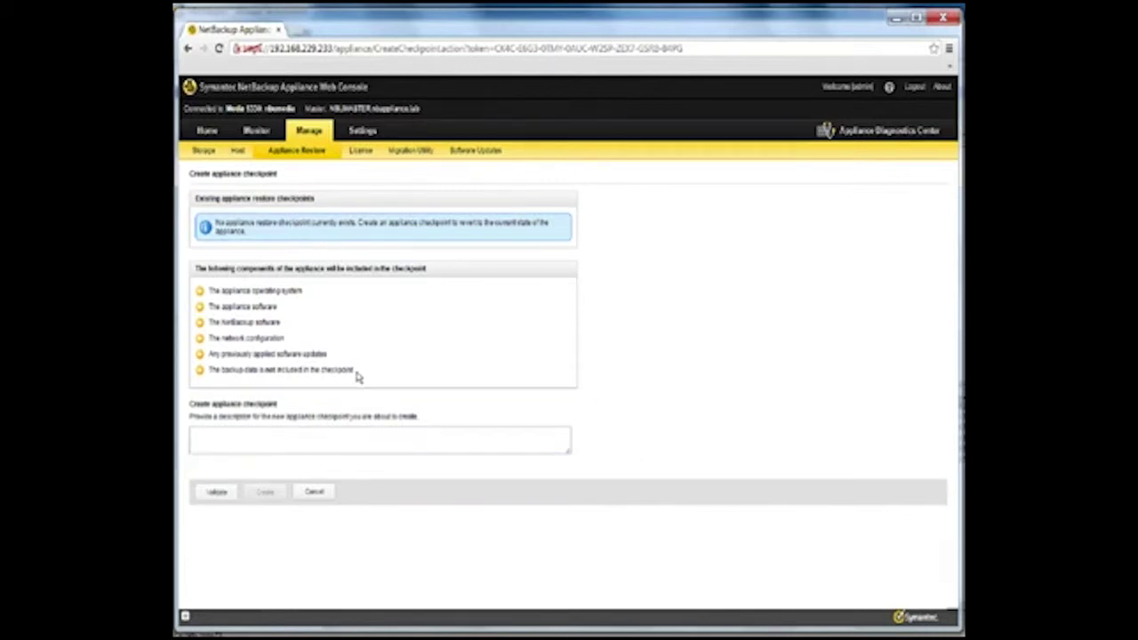
{"action": "left_click", "coordinate": [360, 447]}
{"action": "type", "text": "NetBackup Appliance 5330 User Checkpoint"}
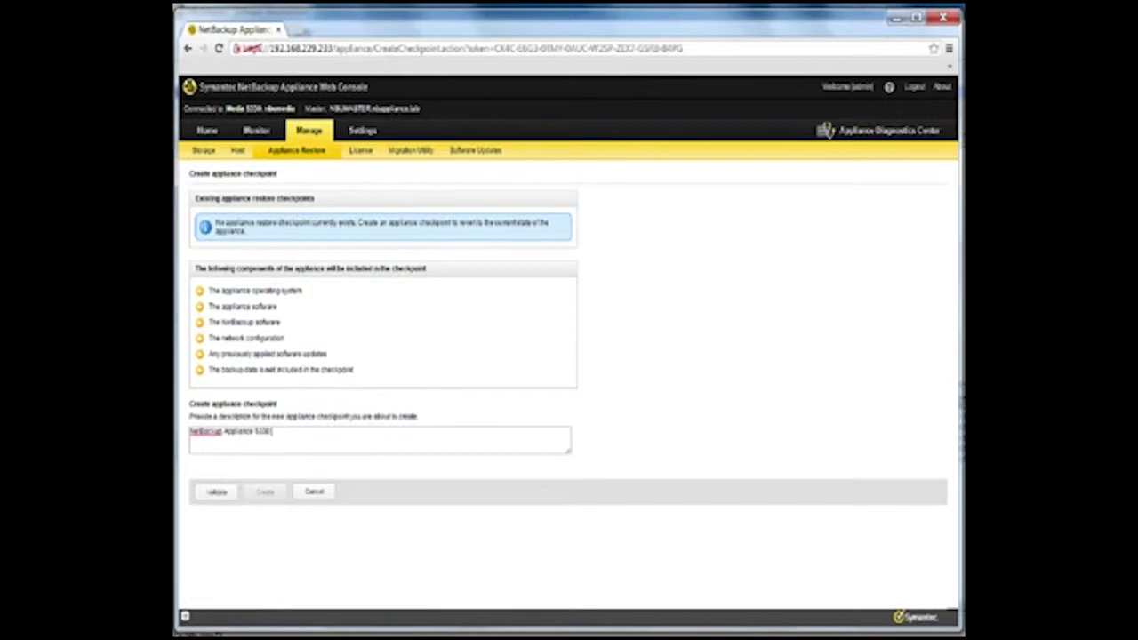
{"action": "key", "text": "Left"}
{"action": "key", "text": "Left"}
{"action": "key", "text": "Left"}
{"action": "key", "text": "Left"}
{"action": "key", "text": "Left"}
{"action": "key", "text": "Left"}
{"action": "key", "text": "Left"}
{"action": "key", "text": "Left"}
{"action": "key", "text": "Left"}
{"action": "key", "text": "Left"}
{"action": "key", "text": "Left"}
{"action": "key", "text": "BackSpace"}
{"action": "key", "text": "BackSpace"}
{"action": "key", "text": "BackSpace"}
{"action": "key", "text": "BackSpace"}
{"action": "type", "text": "mainual"}
{"action": "key", "text": "End"}
{"action": "type", "text": "after initial config"}
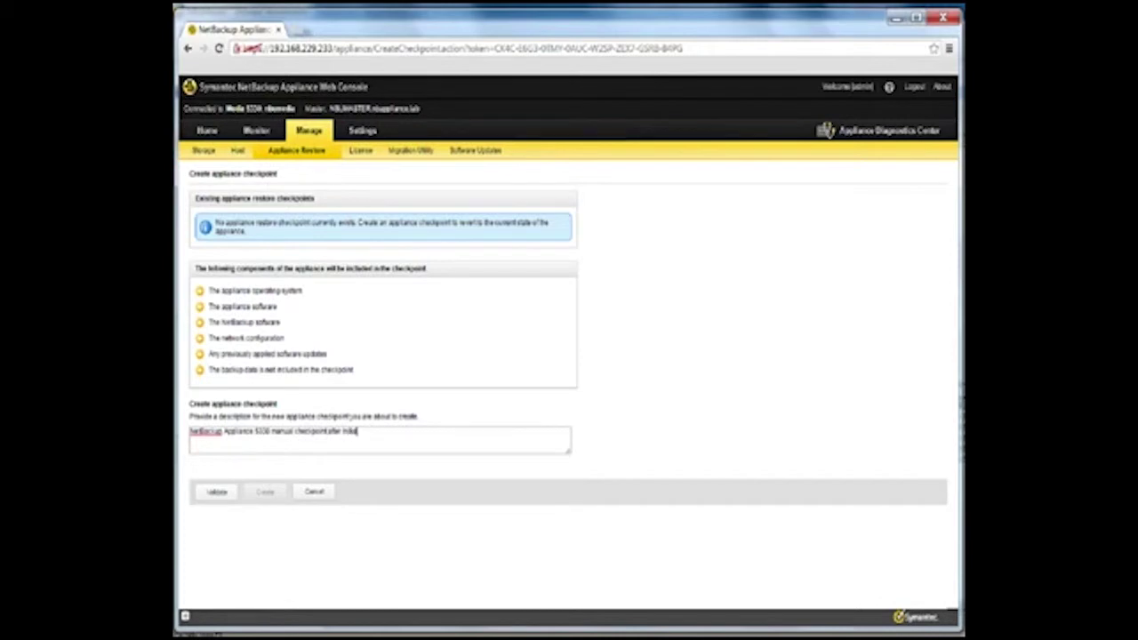
{"action": "type", "text": "uration"}
Step: Validate the checkpoint, then request its creation
{"action": "left_click", "coordinate": [221, 493]}
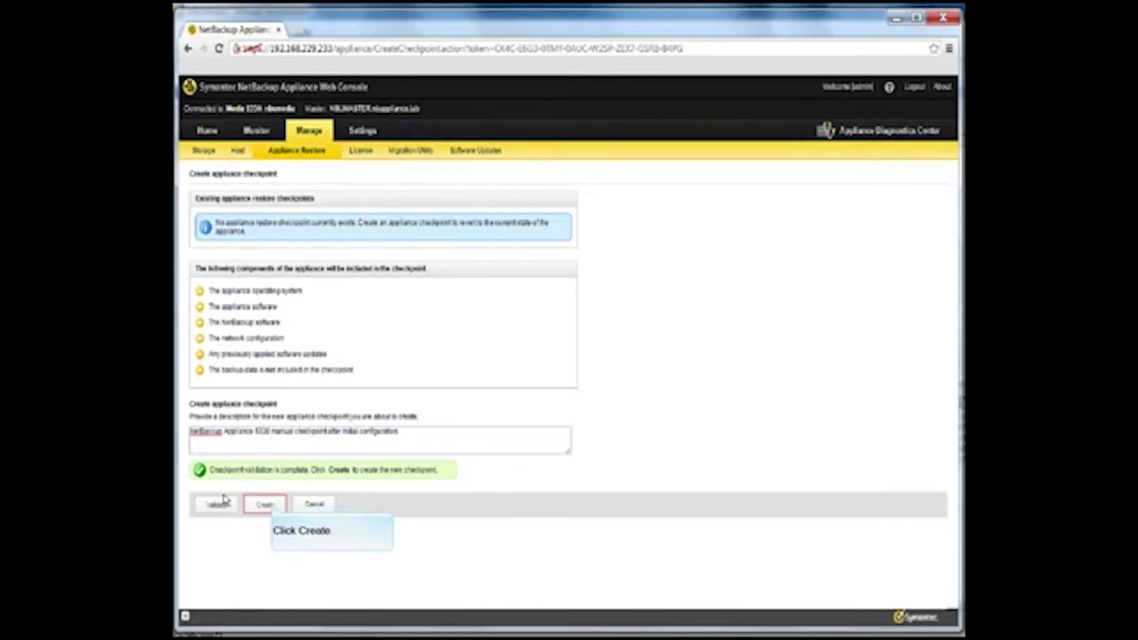
{"action": "left_click", "coordinate": [267, 505]}
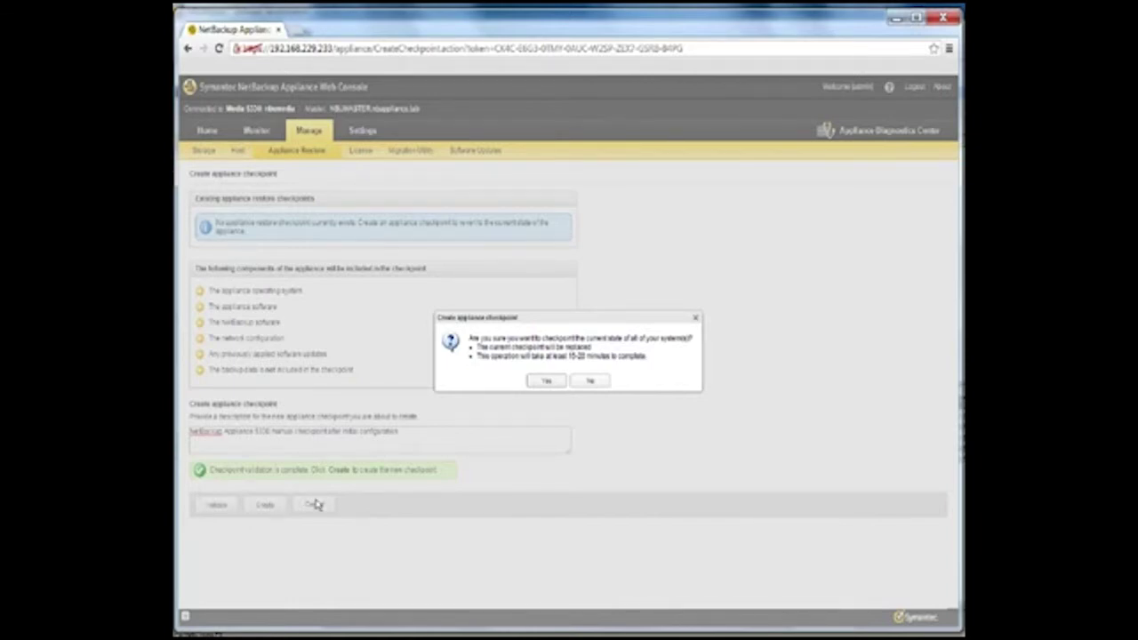
Step: Confirm checkpointing the current system state and let creation reach 100% SUCCESS
{"action": "left_click", "coordinate": [547, 380]}
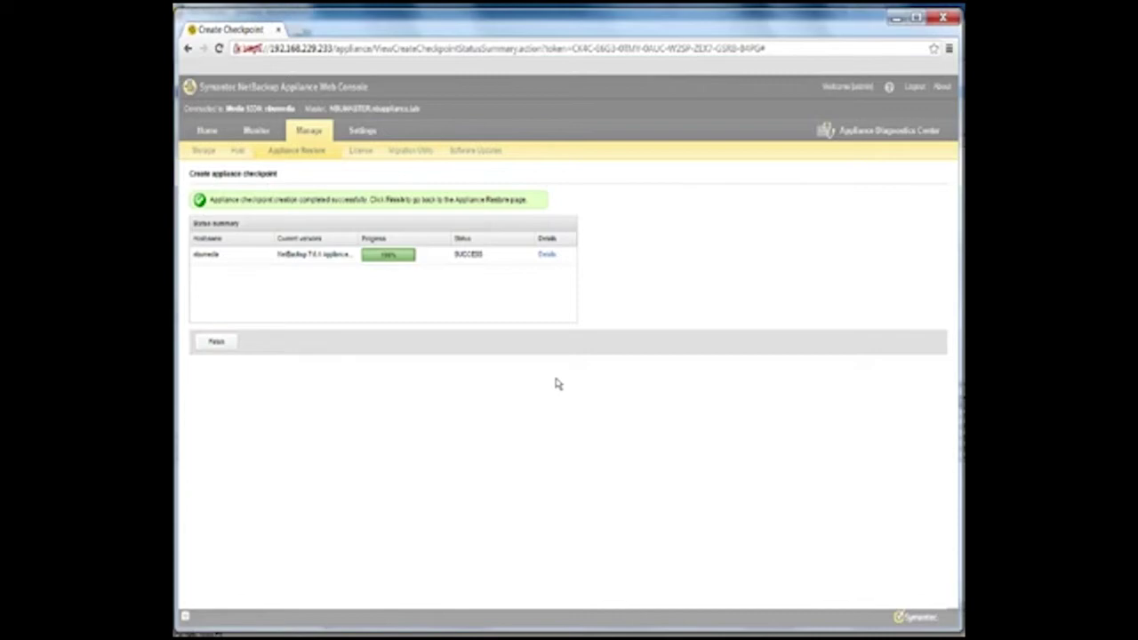
Step: Finish the checkpoint status summary and wait for the login page to return
{"action": "left_click", "coordinate": [218, 344]}
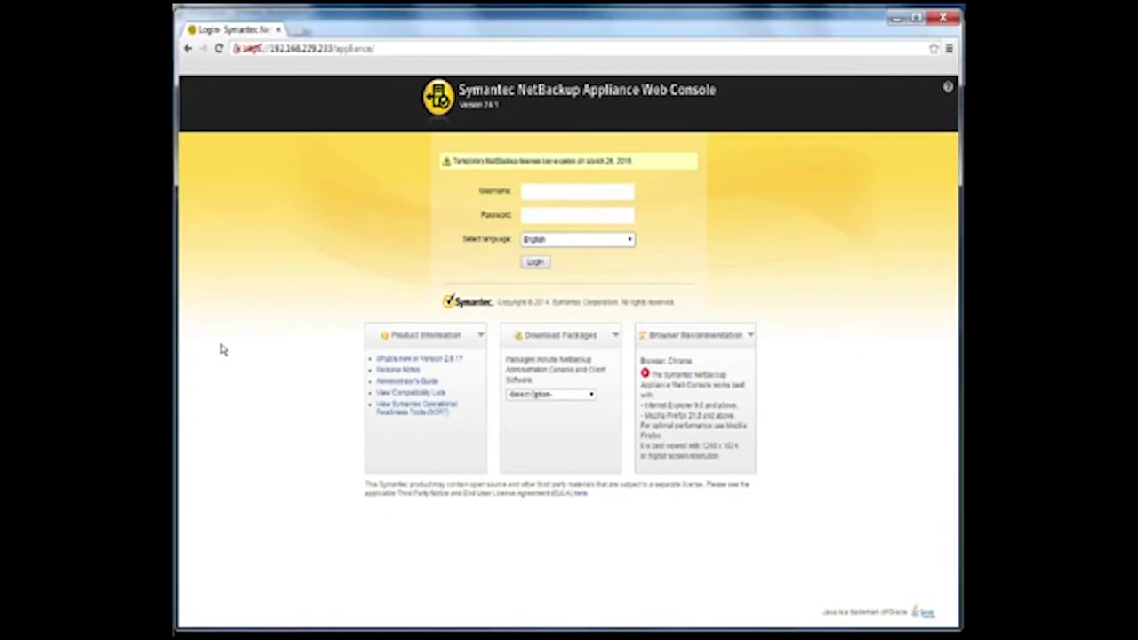
{"action": "key", "text": "Return"}
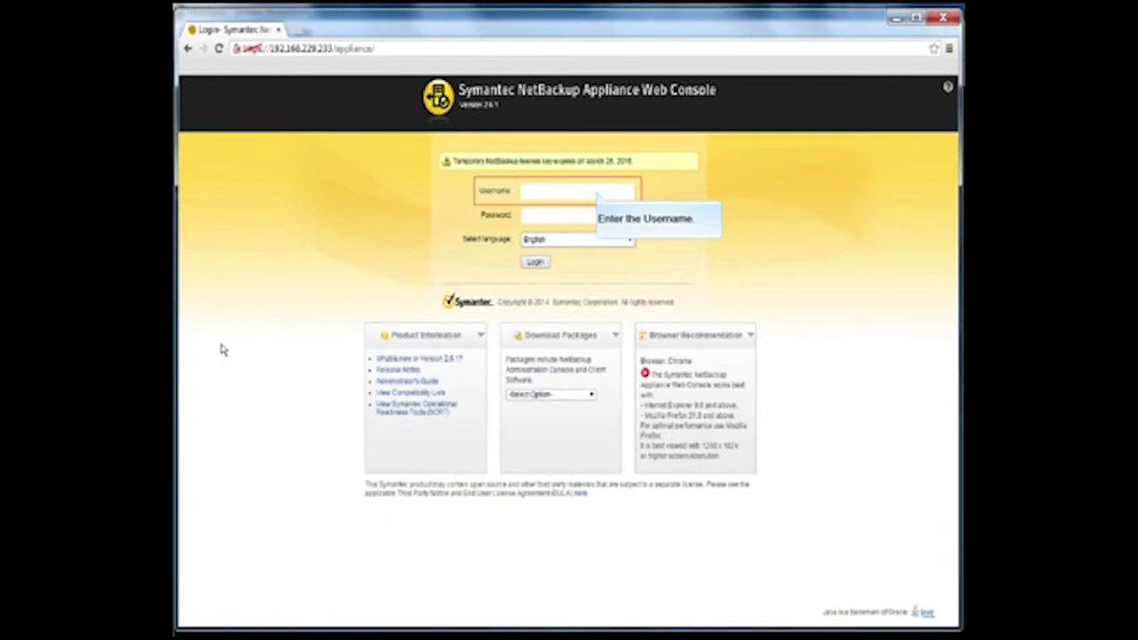
Step: Log back in as admin with the administrator password to reach the Home dashboard
{"action": "left_click", "coordinate": [597, 193]}
{"action": "type", "text": "admin"}
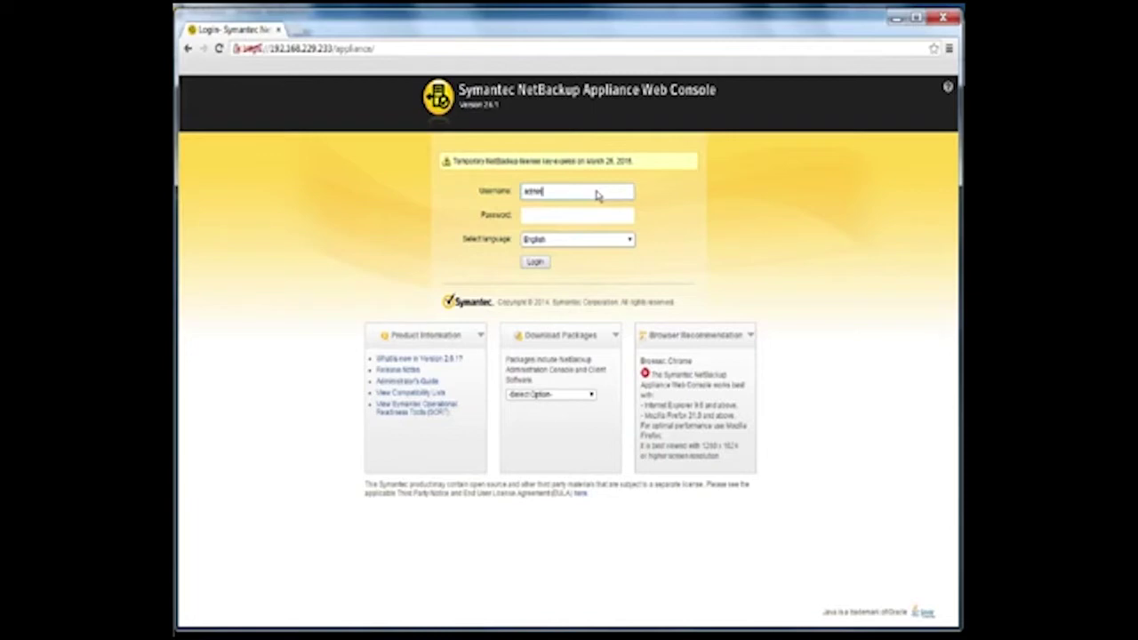
{"action": "key", "text": "Tab"}
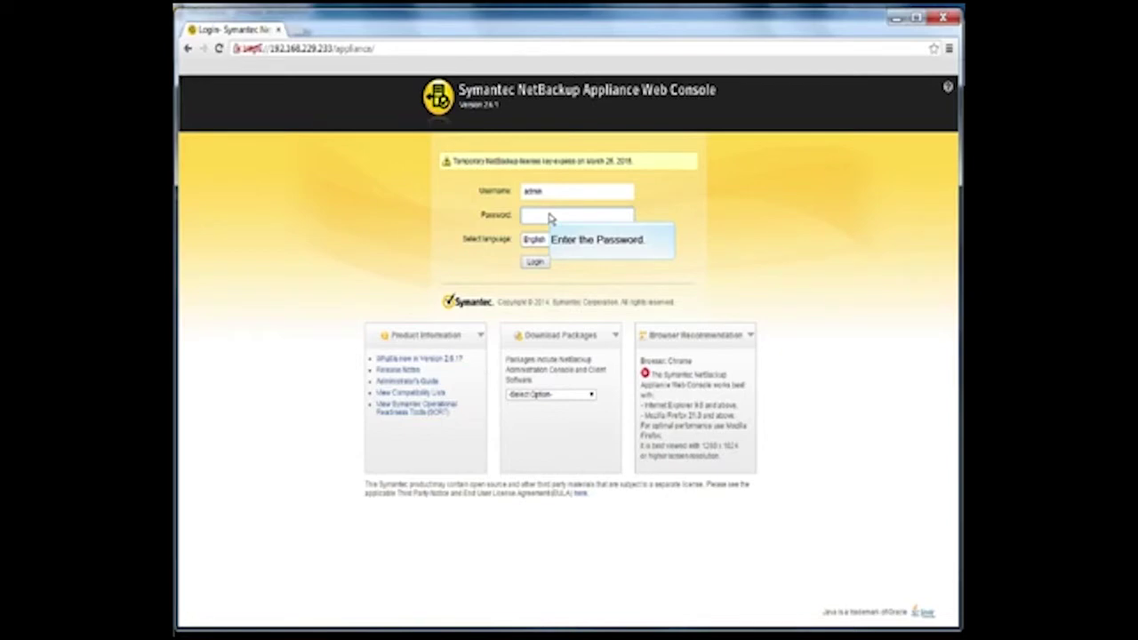
{"action": "type", "text": "P@ssw"}
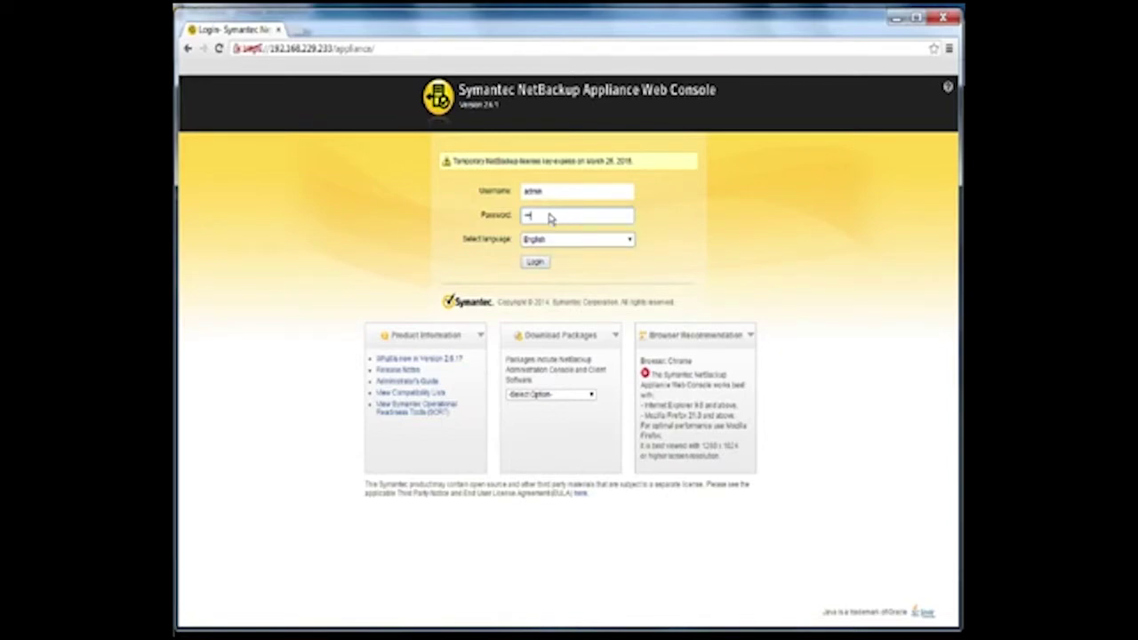
{"action": "type", "text": "0rd"}
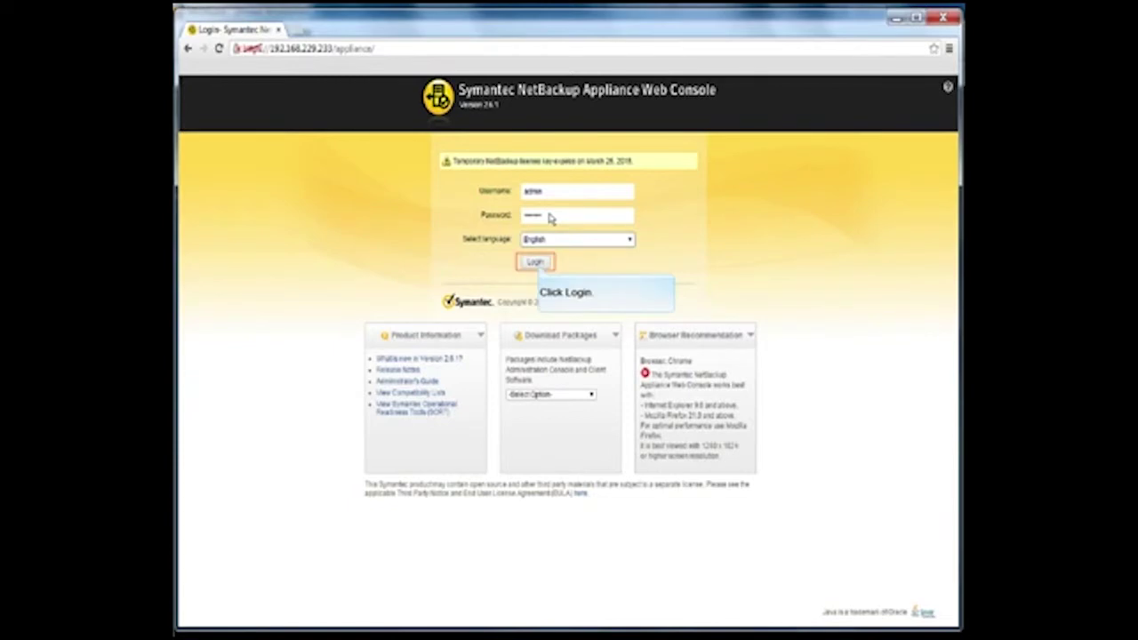
{"action": "left_click", "coordinate": [537, 260]}
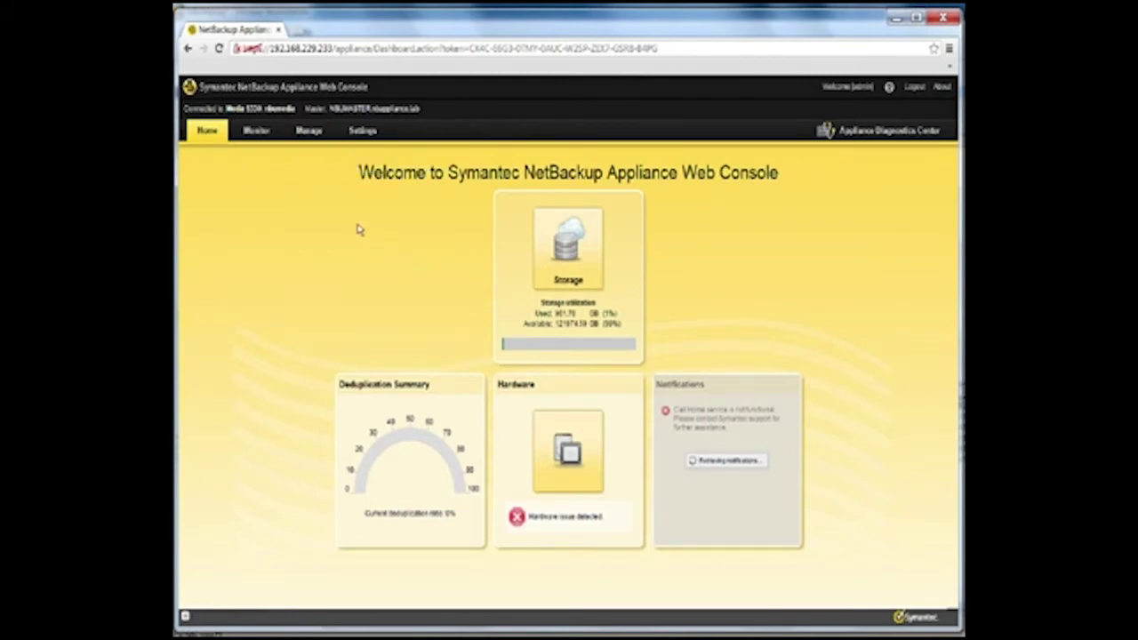
Step: Open Appliance Rollback under Manage > Appliance Restore
{"action": "left_click", "coordinate": [310, 130]}
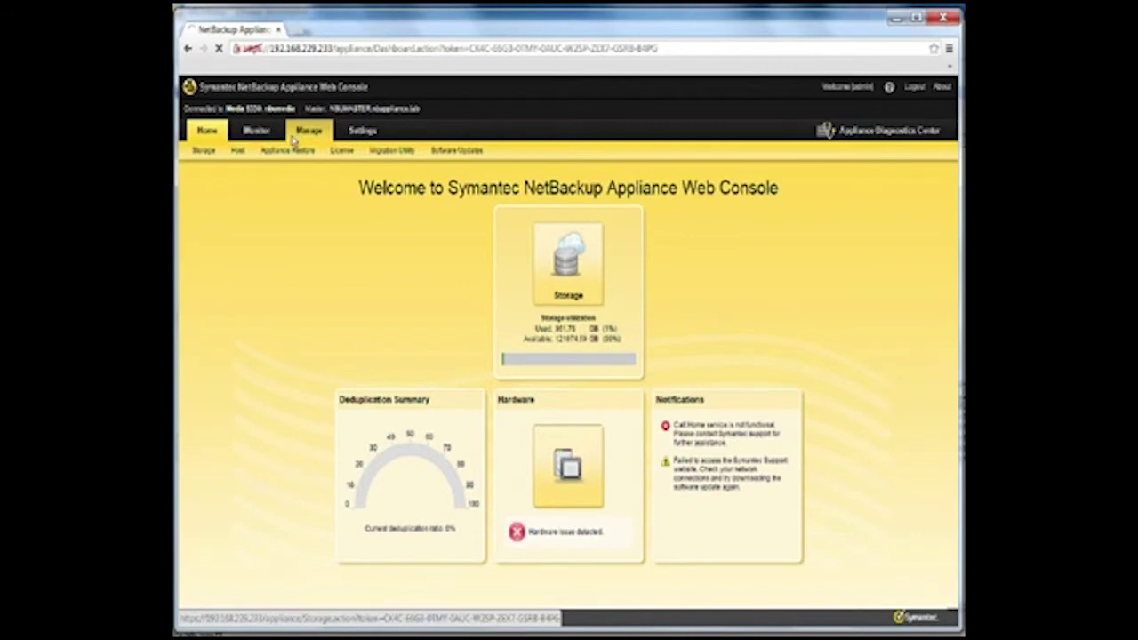
{"action": "left_click", "coordinate": [292, 151]}
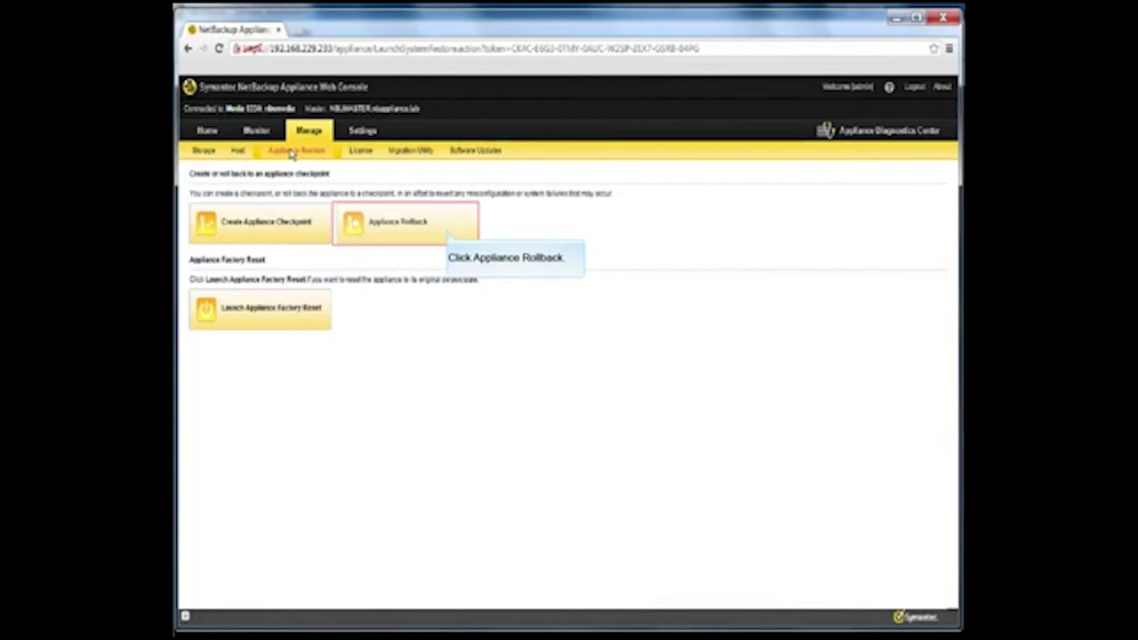
{"action": "left_click", "coordinate": [446, 232]}
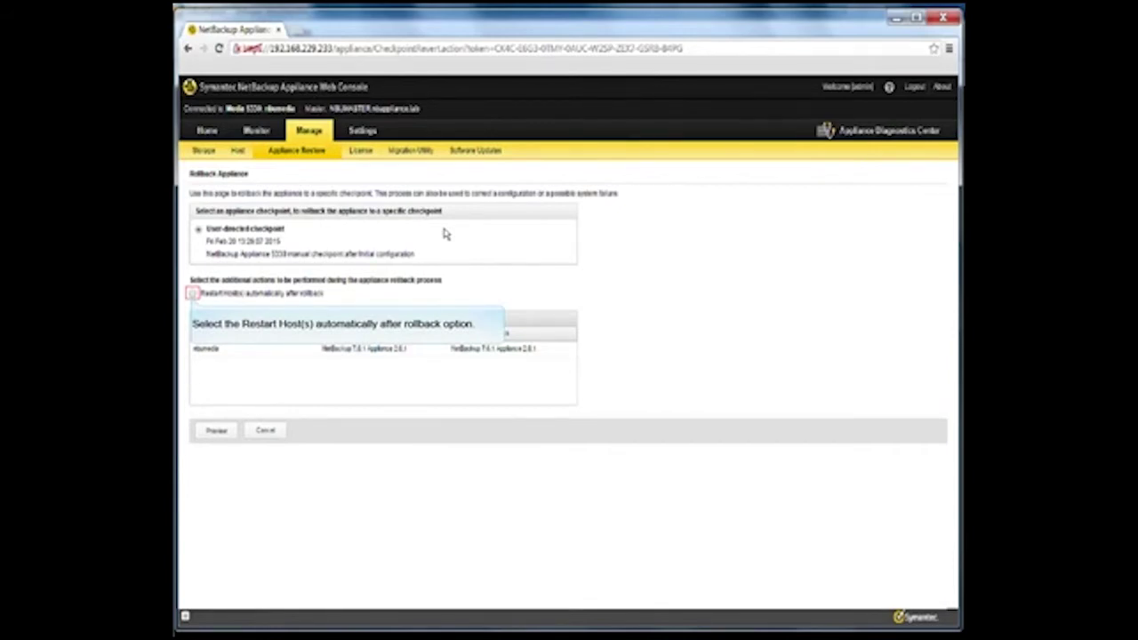
Step: Enable automatic host restart after rollback, confirm it, and preview the affected components
{"action": "left_click", "coordinate": [192, 295]}
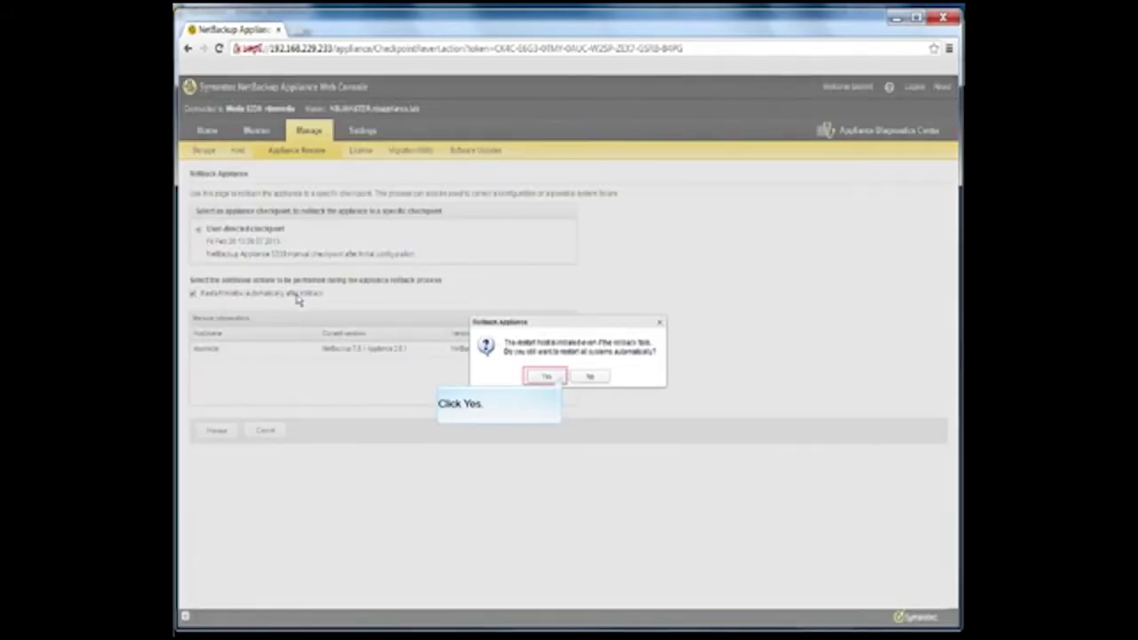
{"action": "left_click", "coordinate": [548, 377]}
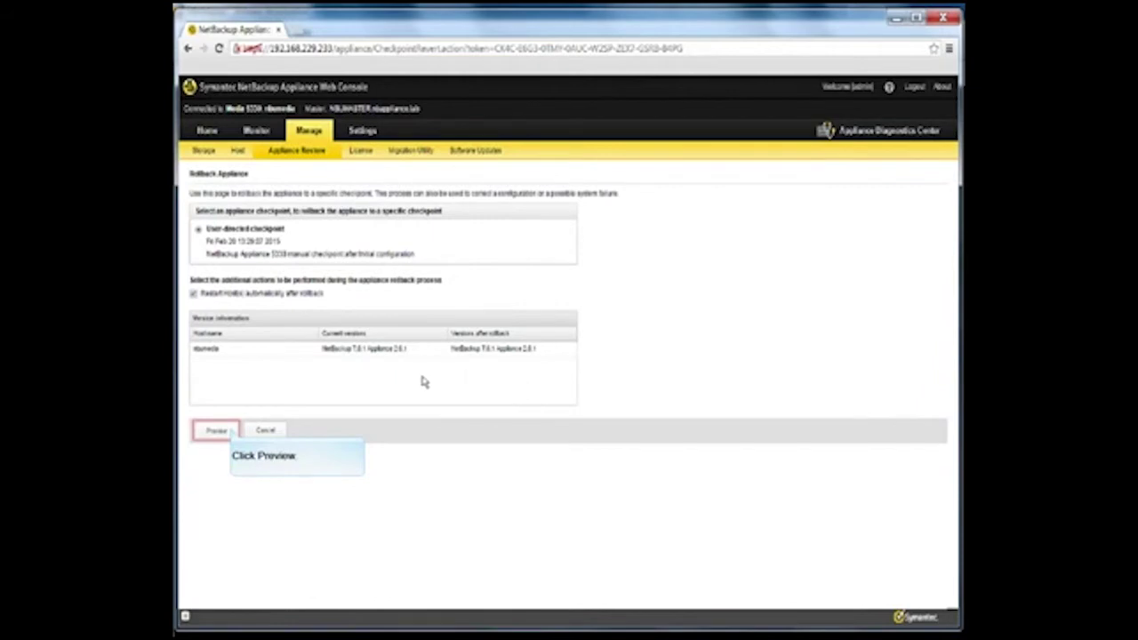
{"action": "left_click", "coordinate": [218, 431]}
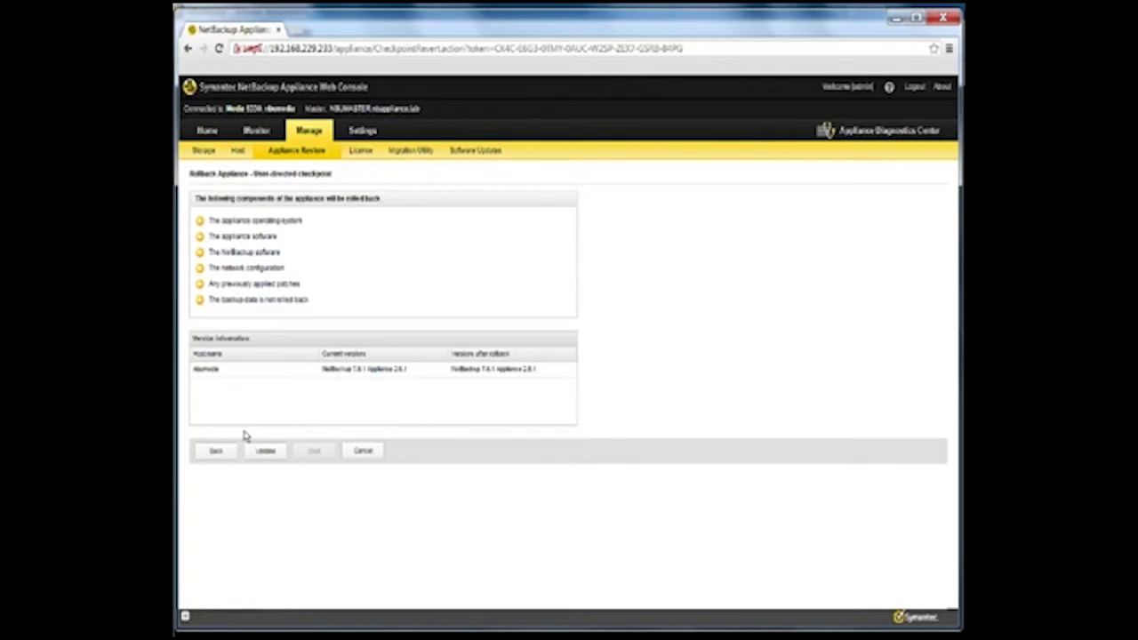
Step: Validate the user-directed checkpoint with Update, then start the rollback
{"action": "left_click", "coordinate": [272, 451]}
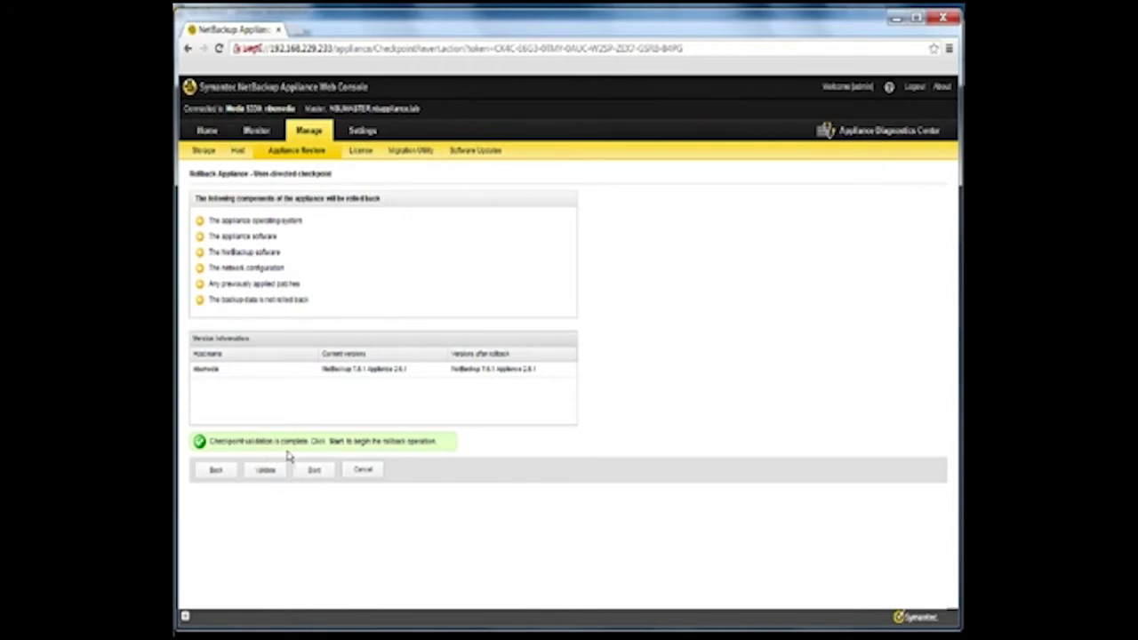
{"action": "left_click", "coordinate": [316, 470]}
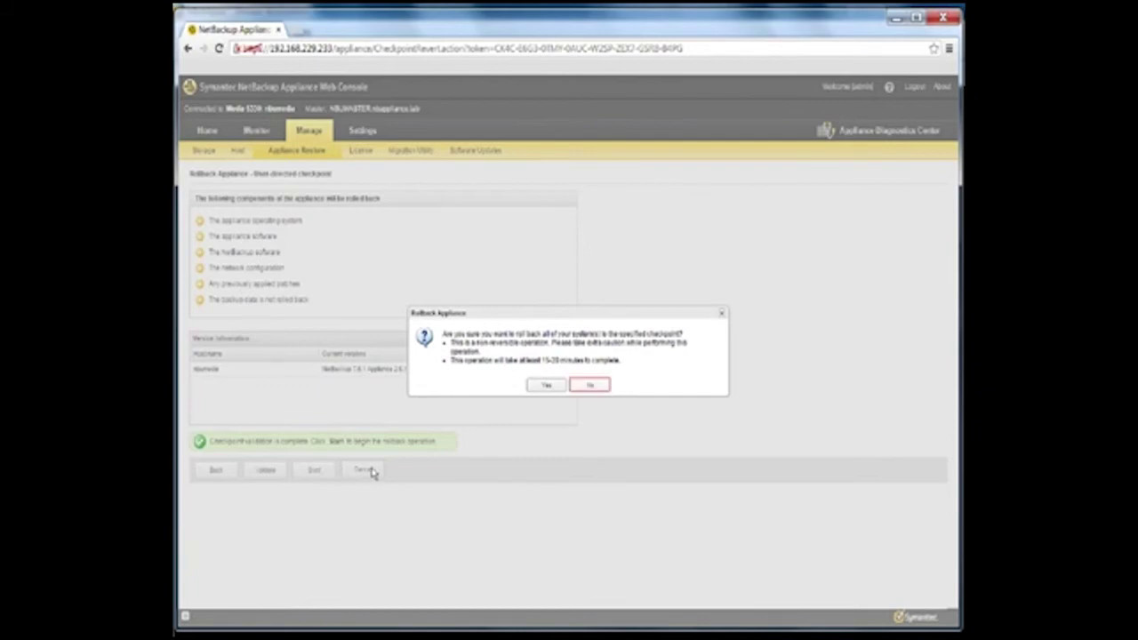
Step: Confirm the rollback to the user-directed checkpoint and let it run to 100% completion
{"action": "left_click", "coordinate": [546, 388]}
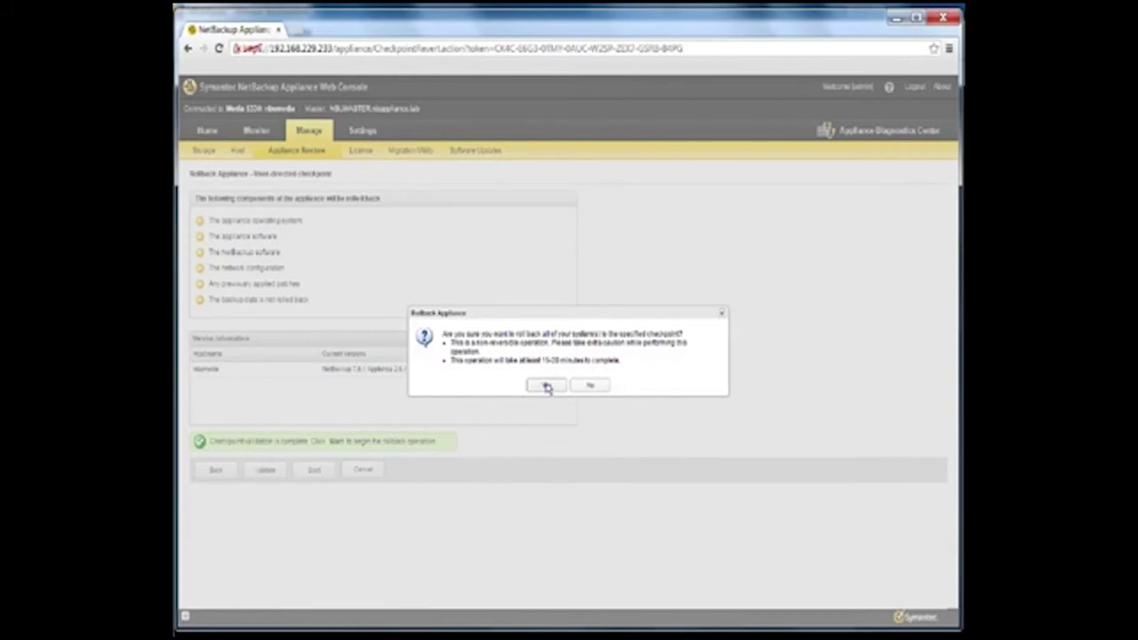